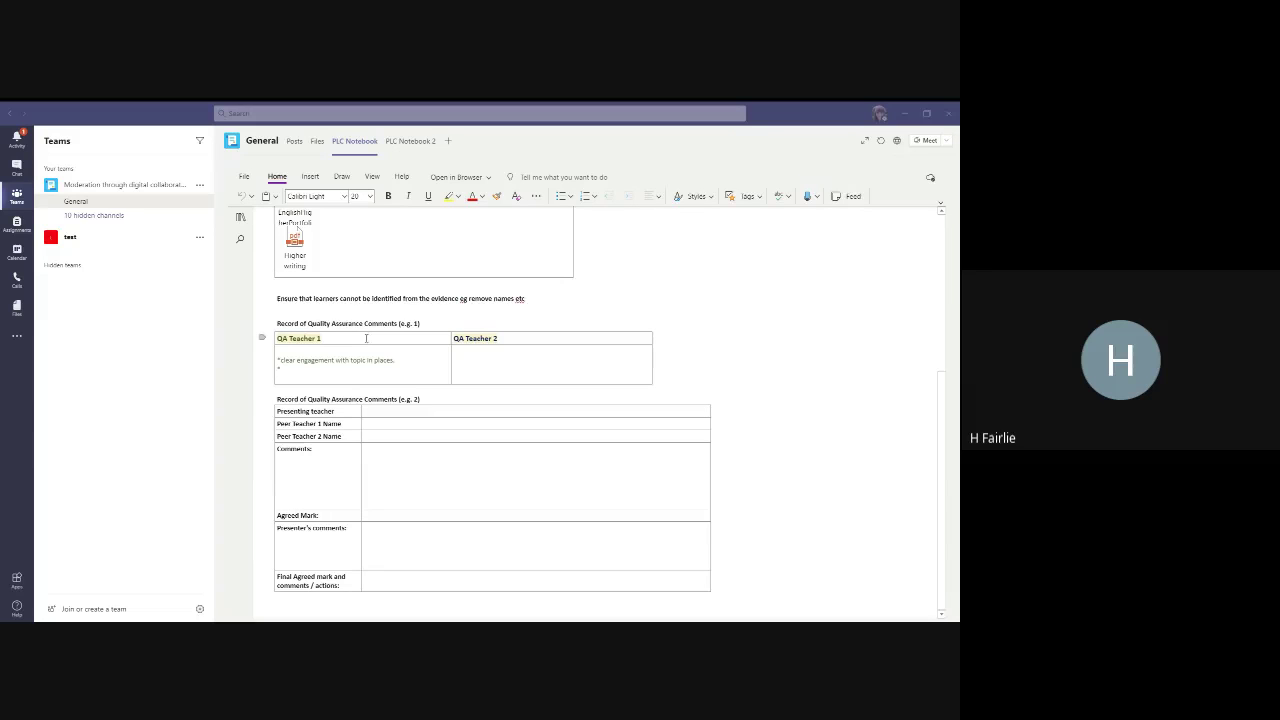
- Show the notebook's section and page list and expand the PLC Notebook to the full window
scroll(366, 338, up, 5)
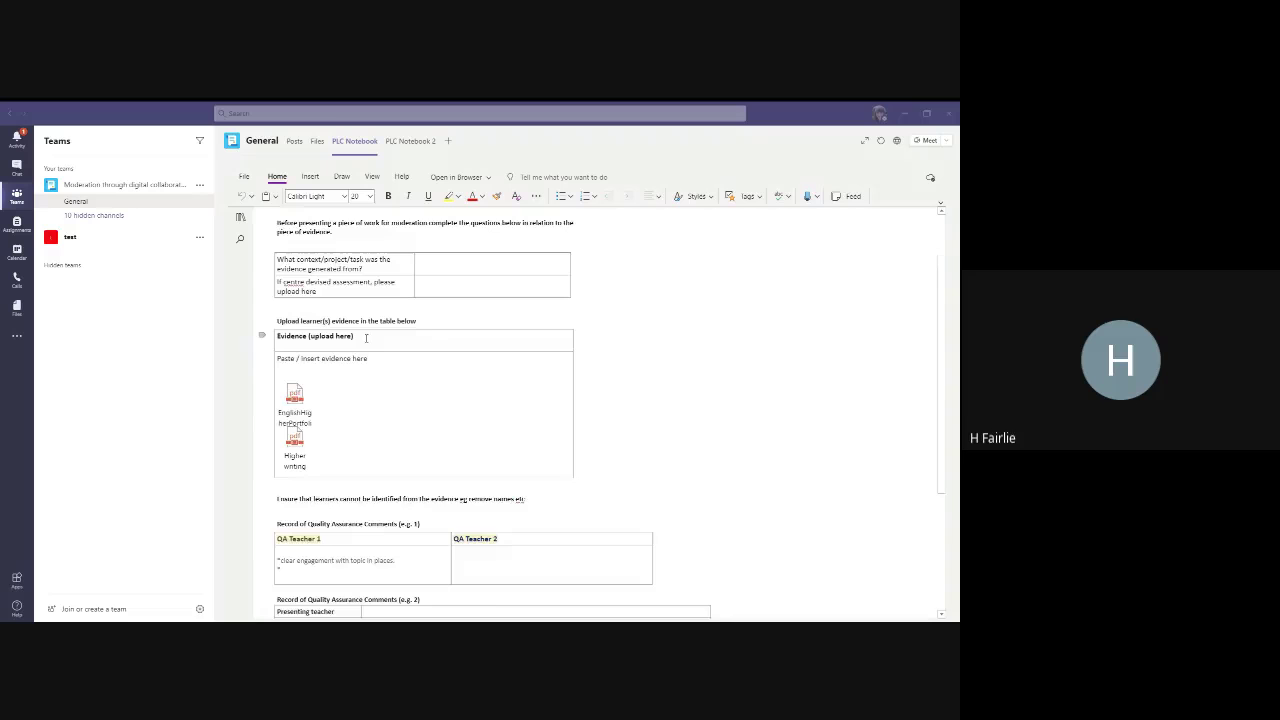
scroll(366, 338, up, 2)
scroll(366, 338, down, 3)
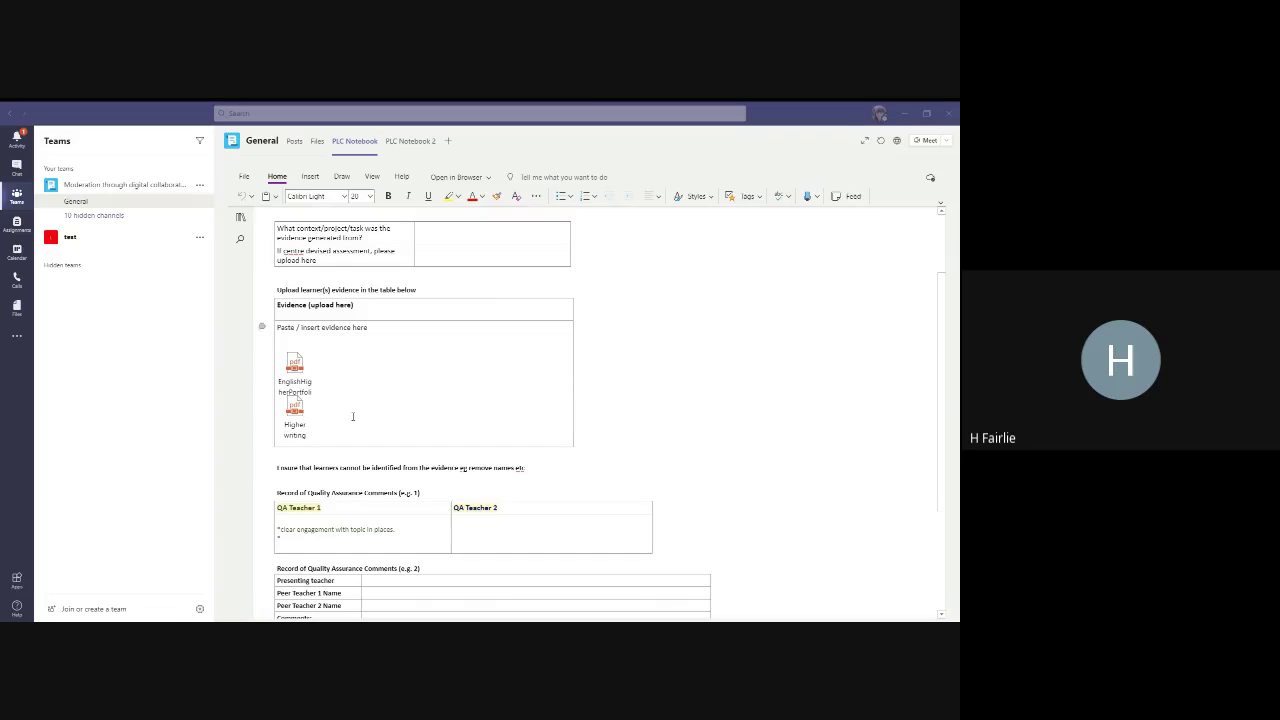
scroll(831, 372, up, 1)
scroll(831, 372, up, 2)
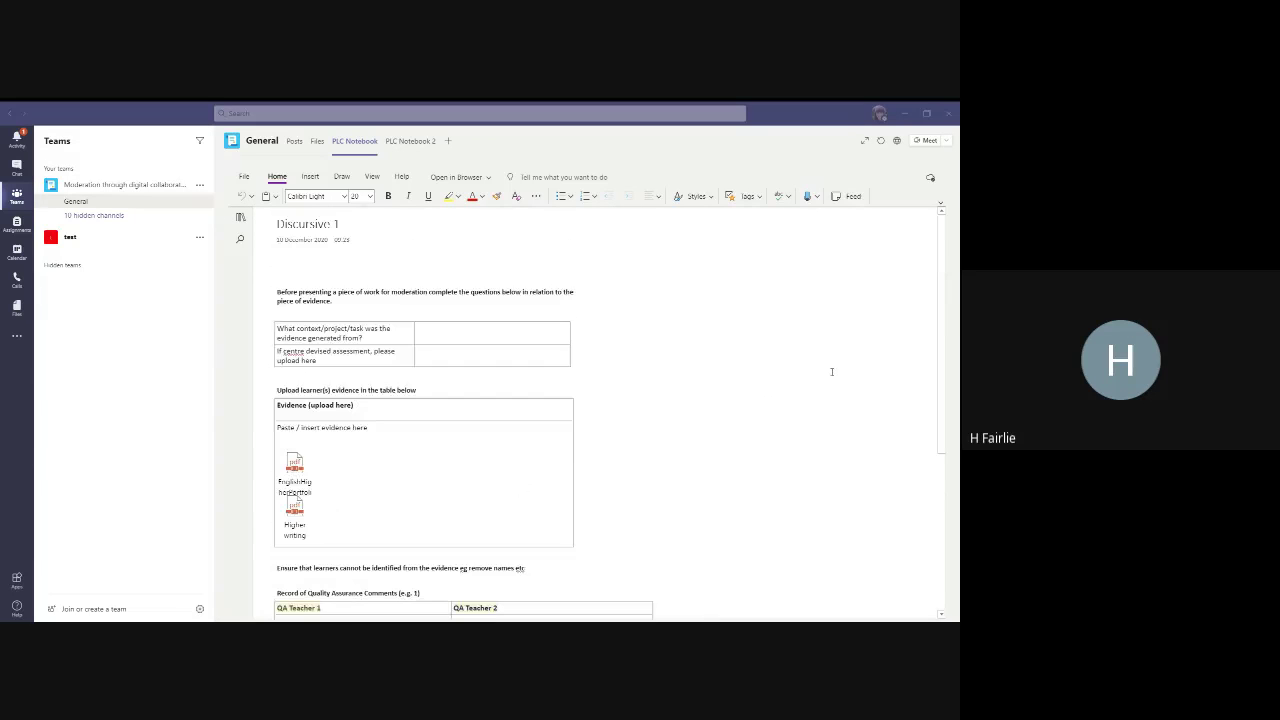
scroll(826, 351, down, 1)
scroll(840, 340, up, 1)
click(240, 219)
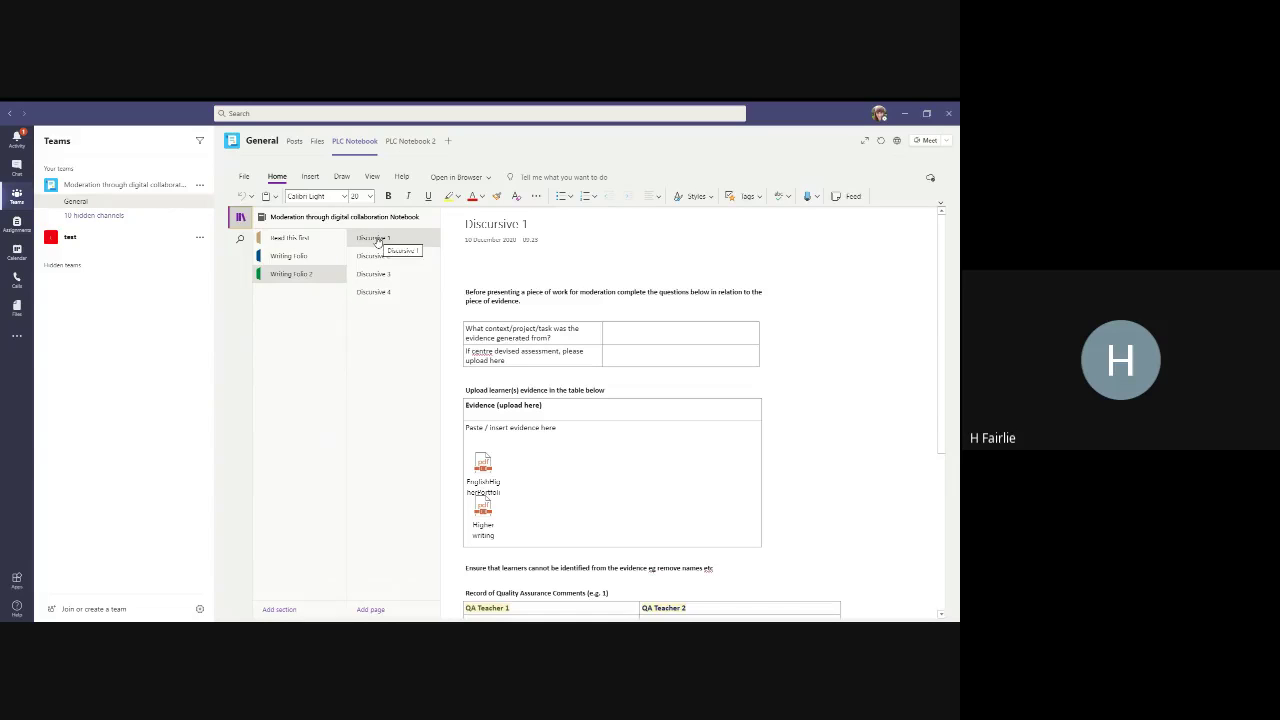
click(866, 141)
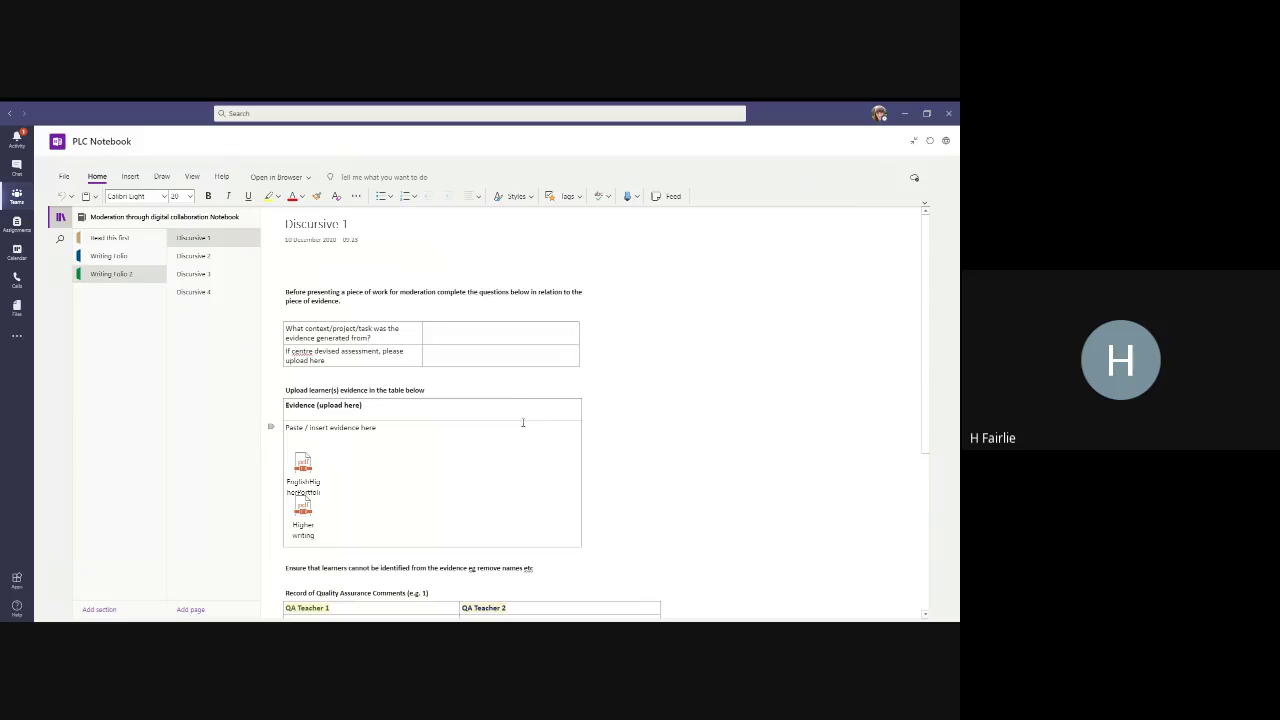
- Download copies of both PDF files in the Discursive 1 evidence table: the English Higher portfolio and the Higher writing portfolio marking instructions
scroll(507, 383, down, 1)
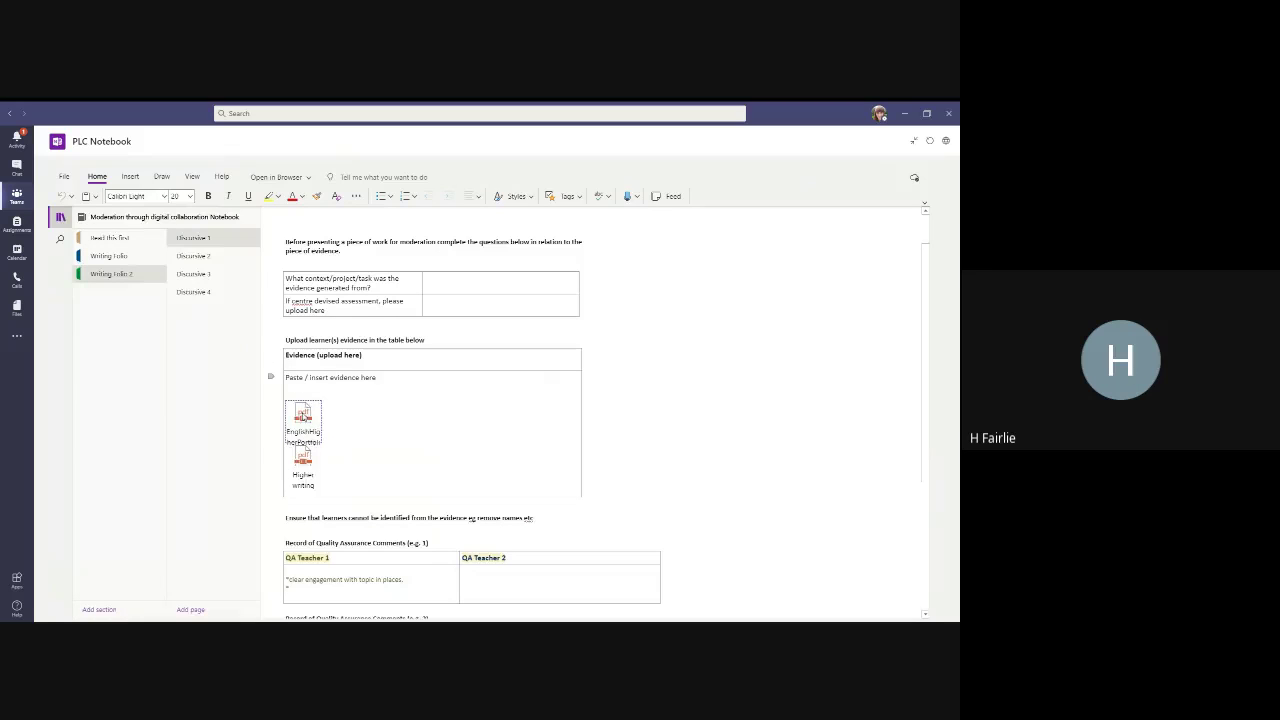
click(303, 417)
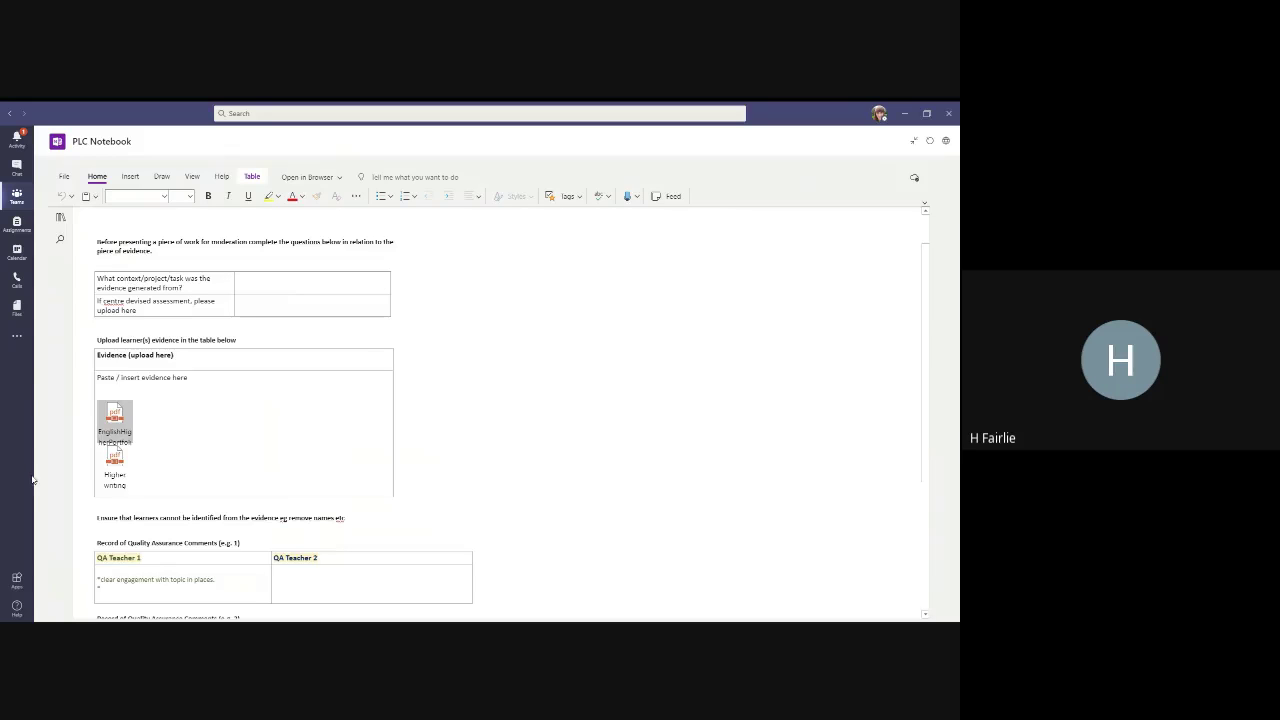
double_click(116, 428)
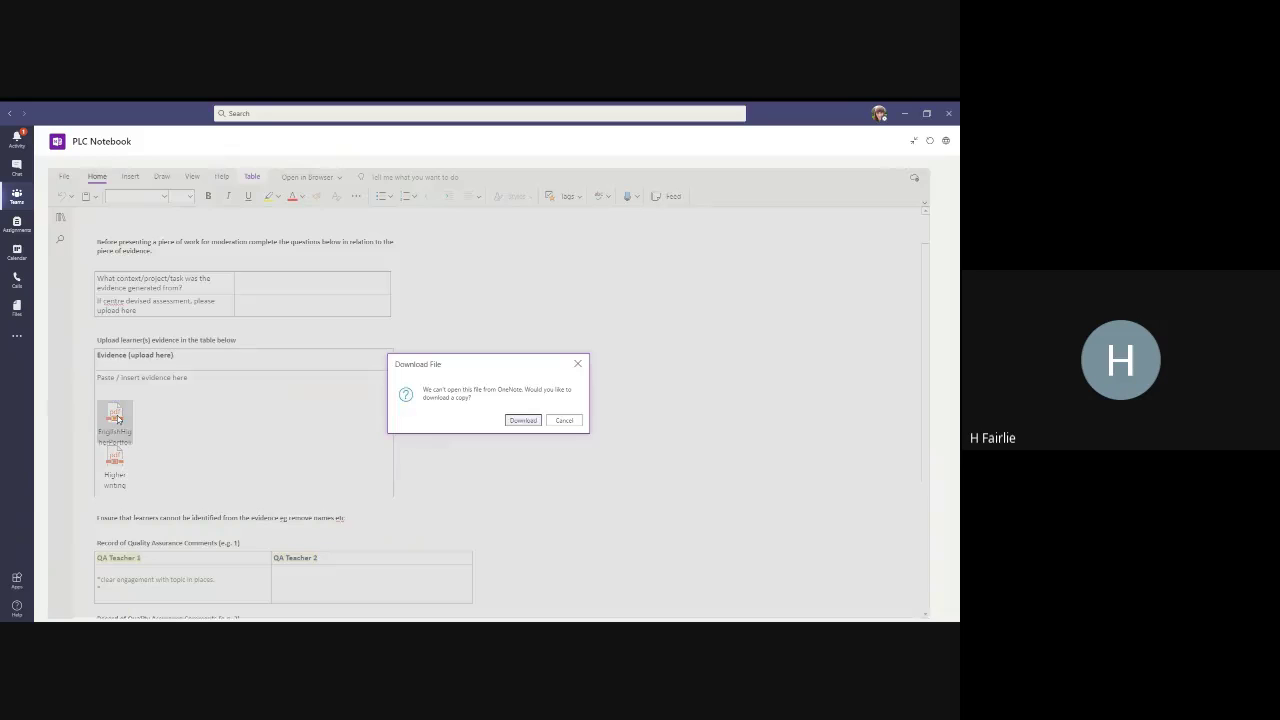
click(515, 421)
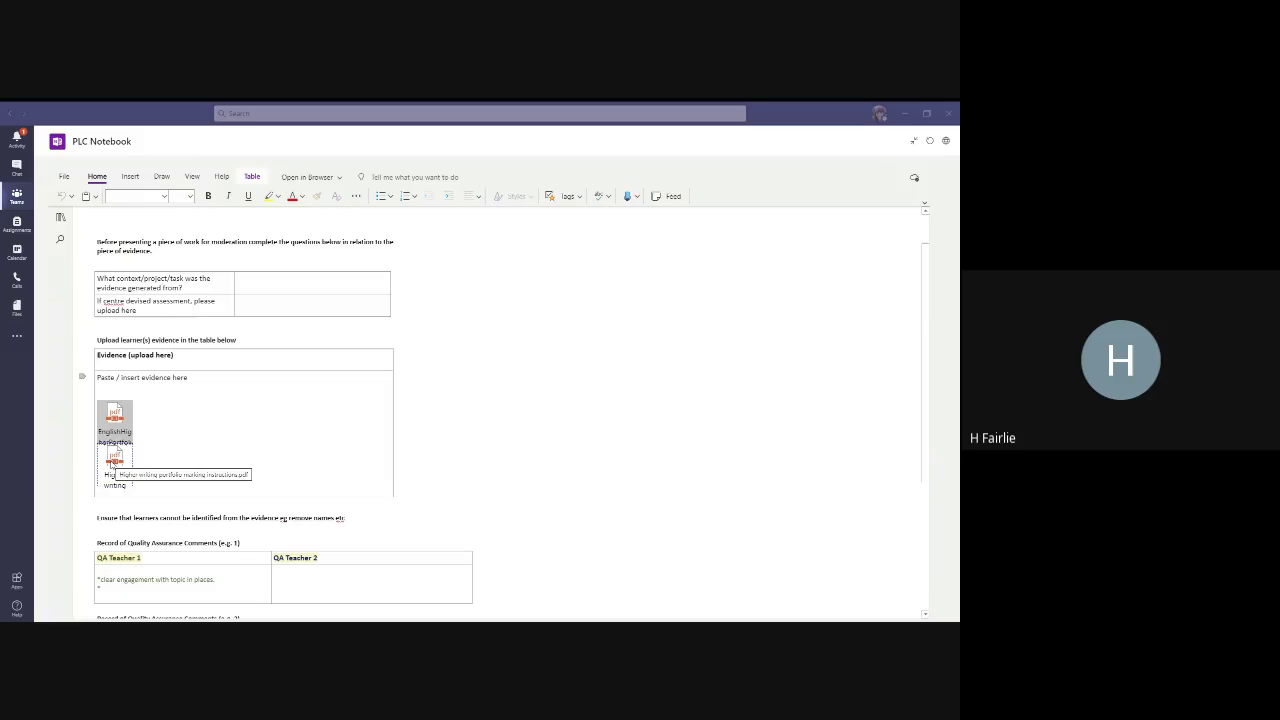
double_click(114, 462)
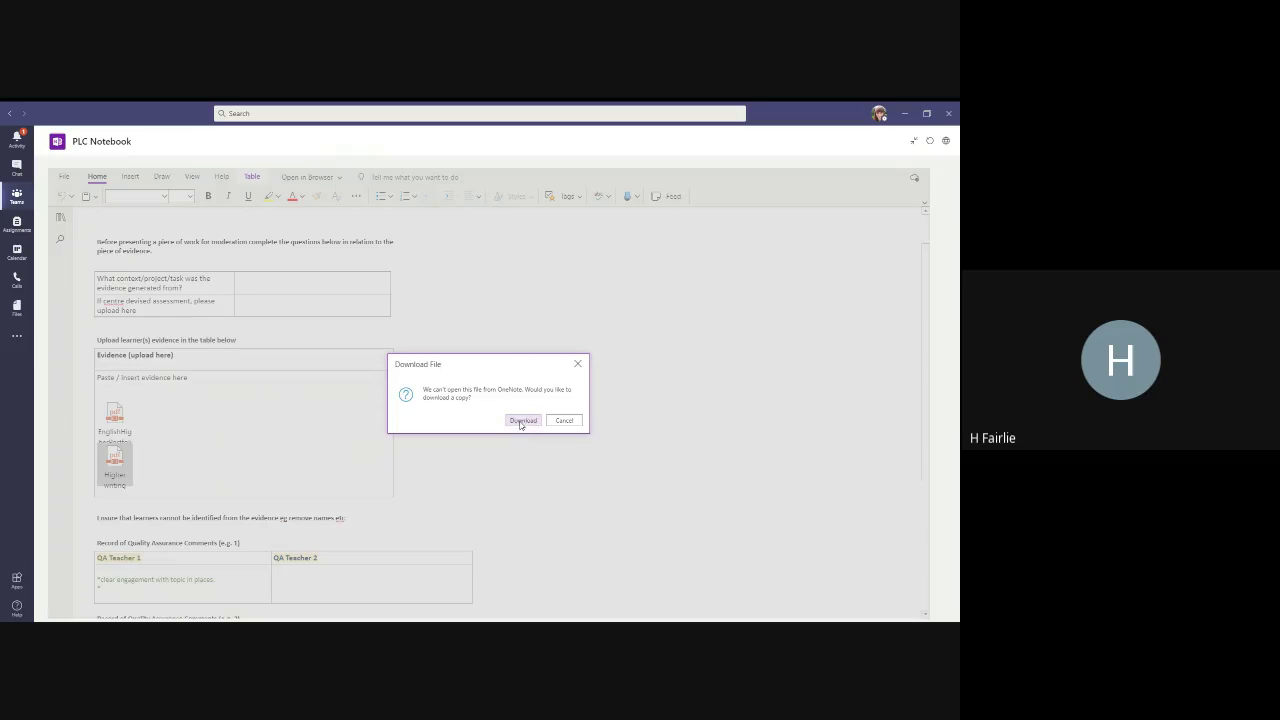
click(520, 421)
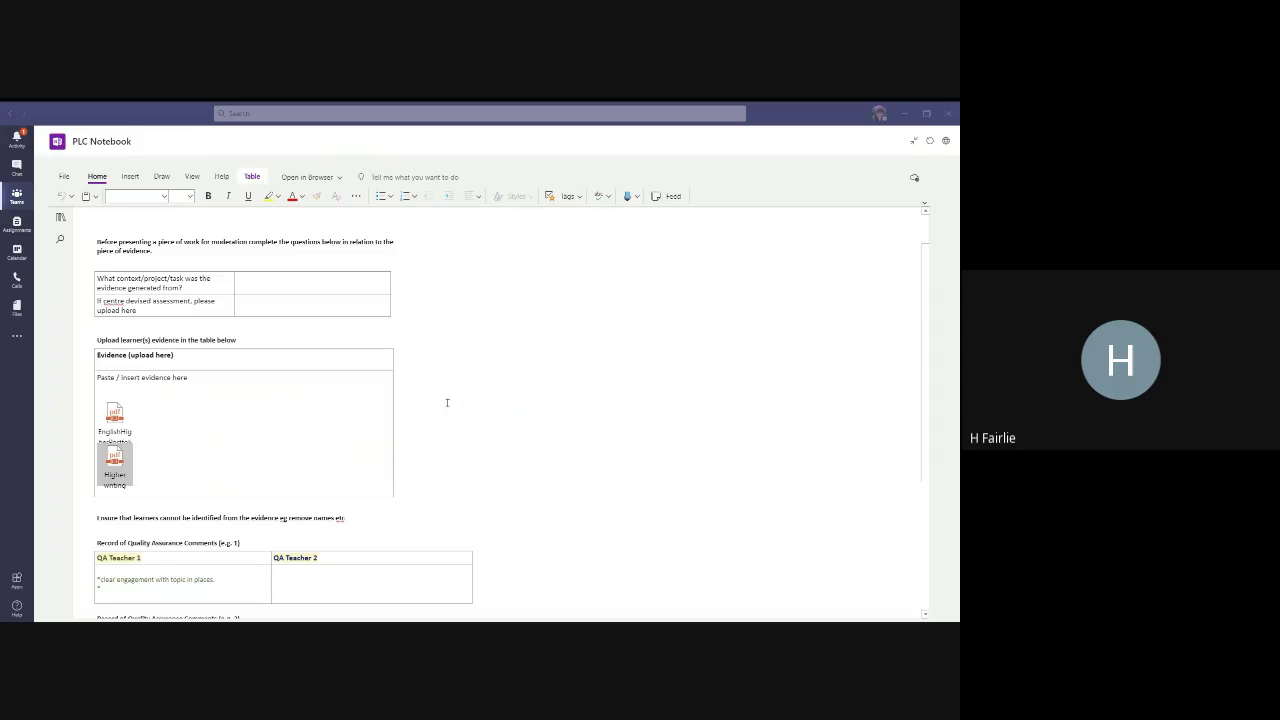
- Enter the QA Teacher 2 comments "Clear stance at times" and "Positive and negative addressed with supporting evidence" on separate lines
scroll(329, 391, down, 3)
scroll(329, 391, up, 2)
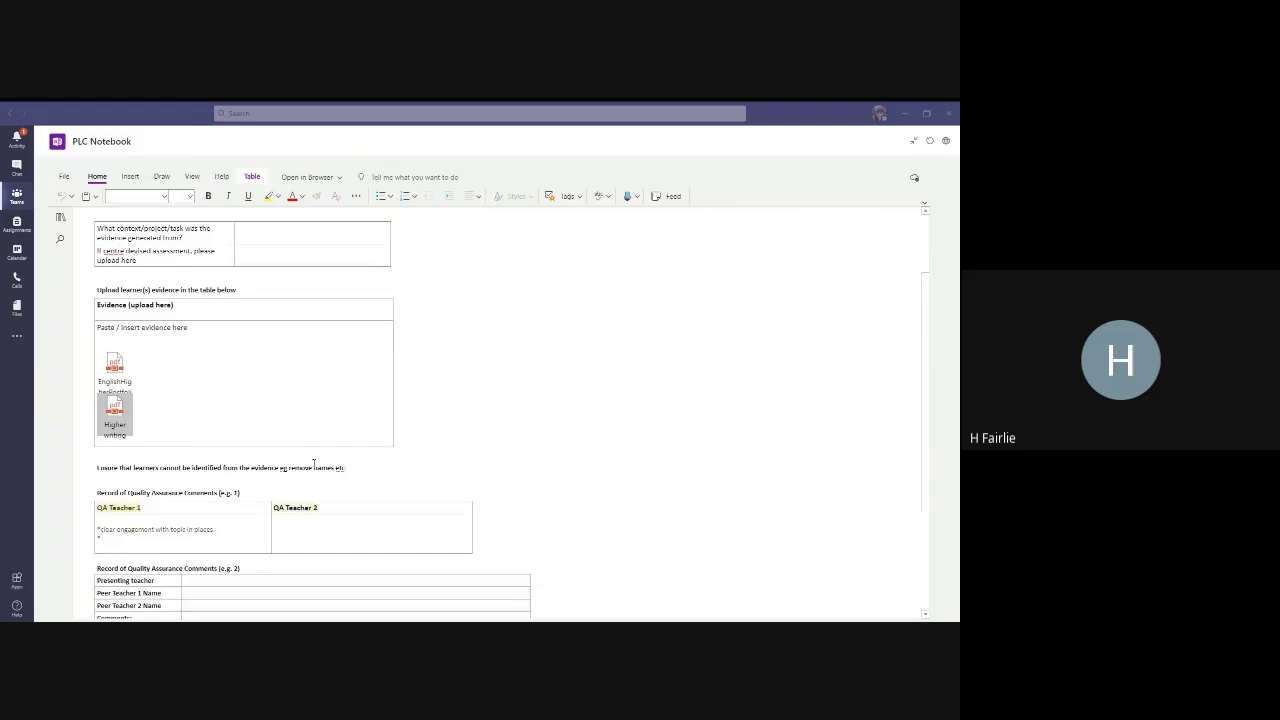
scroll(312, 458, down, 1)
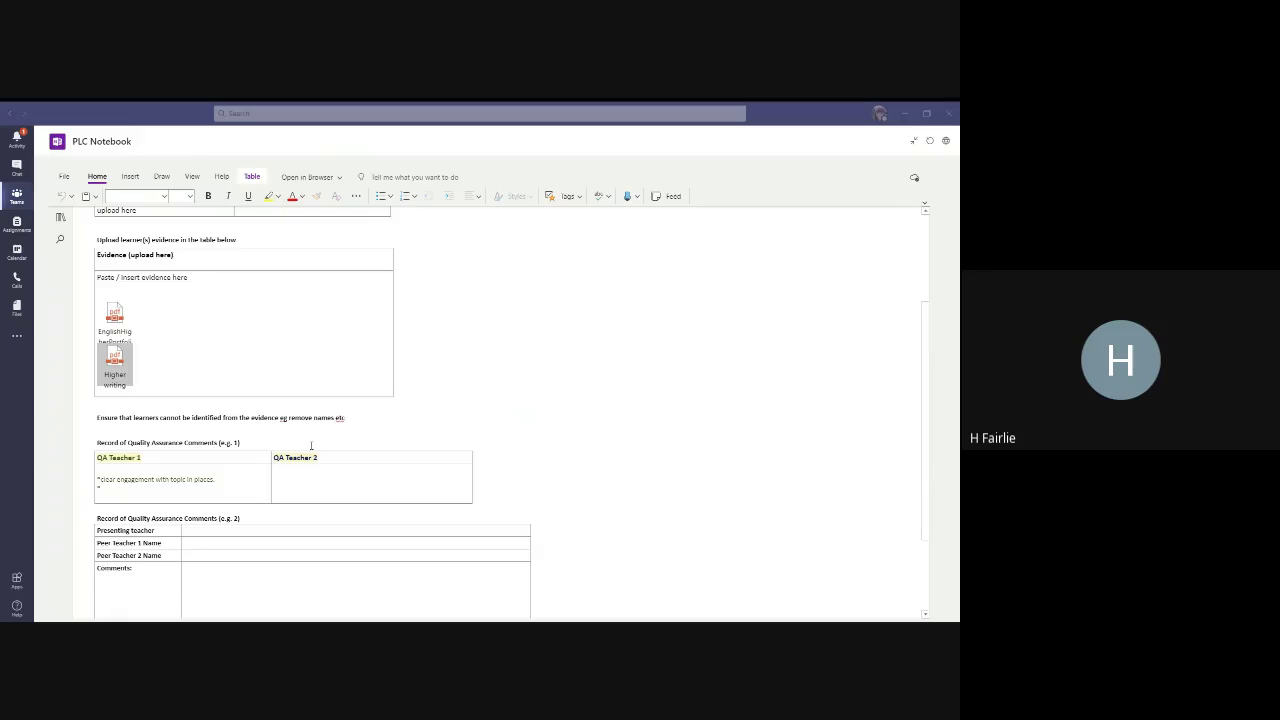
scroll(227, 333, down, 2)
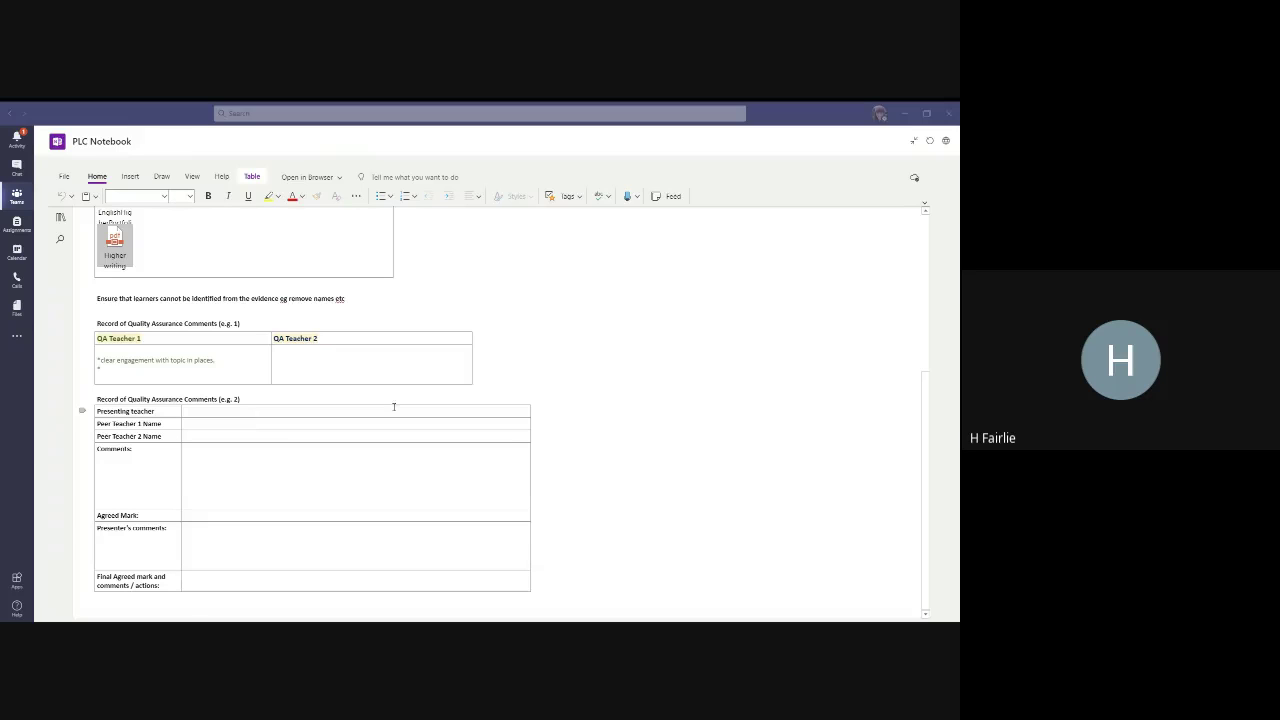
click(292, 354)
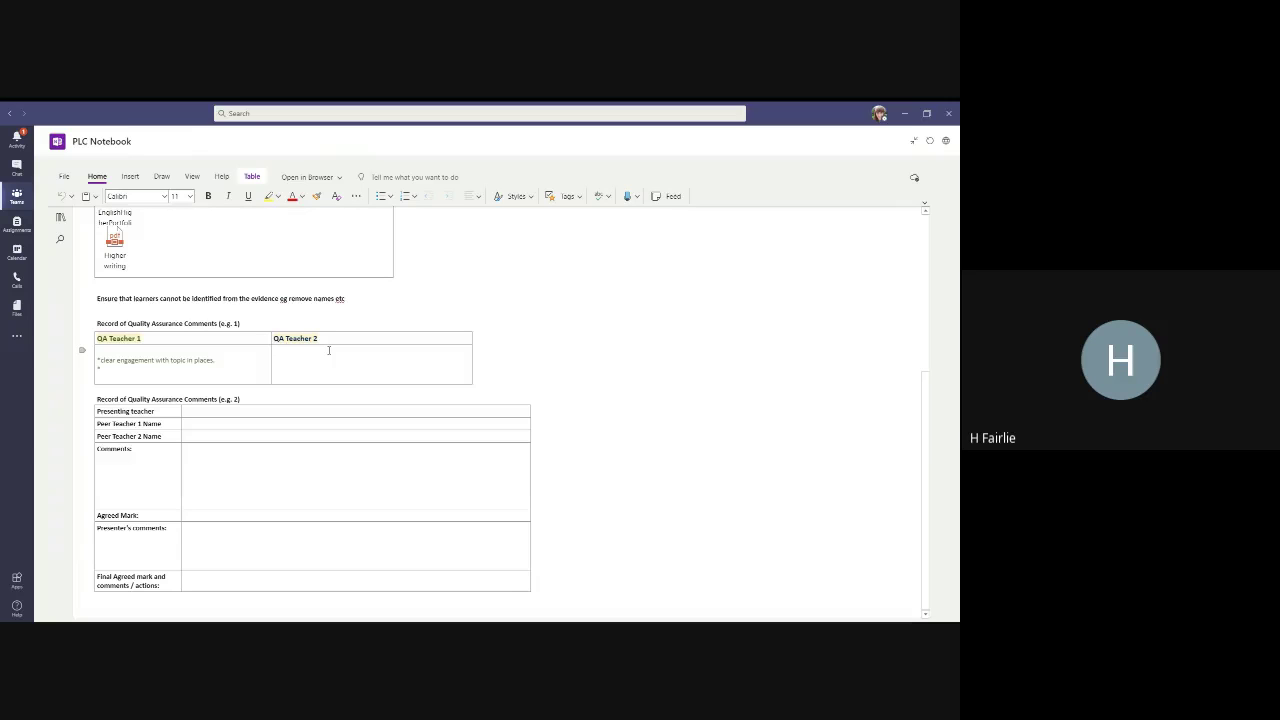
text(Clear)
text(stance at times)
key(Return)
text(Positive and negative addressed)
text(with)
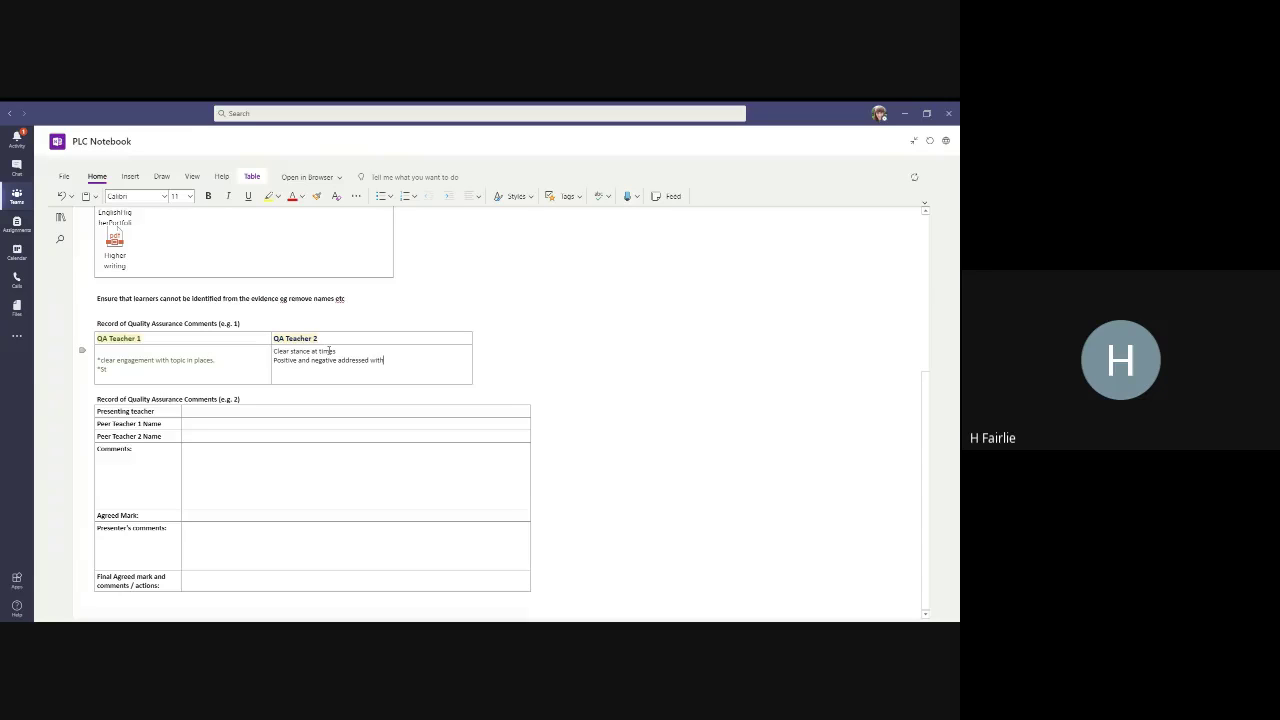
text( supporting evidence)
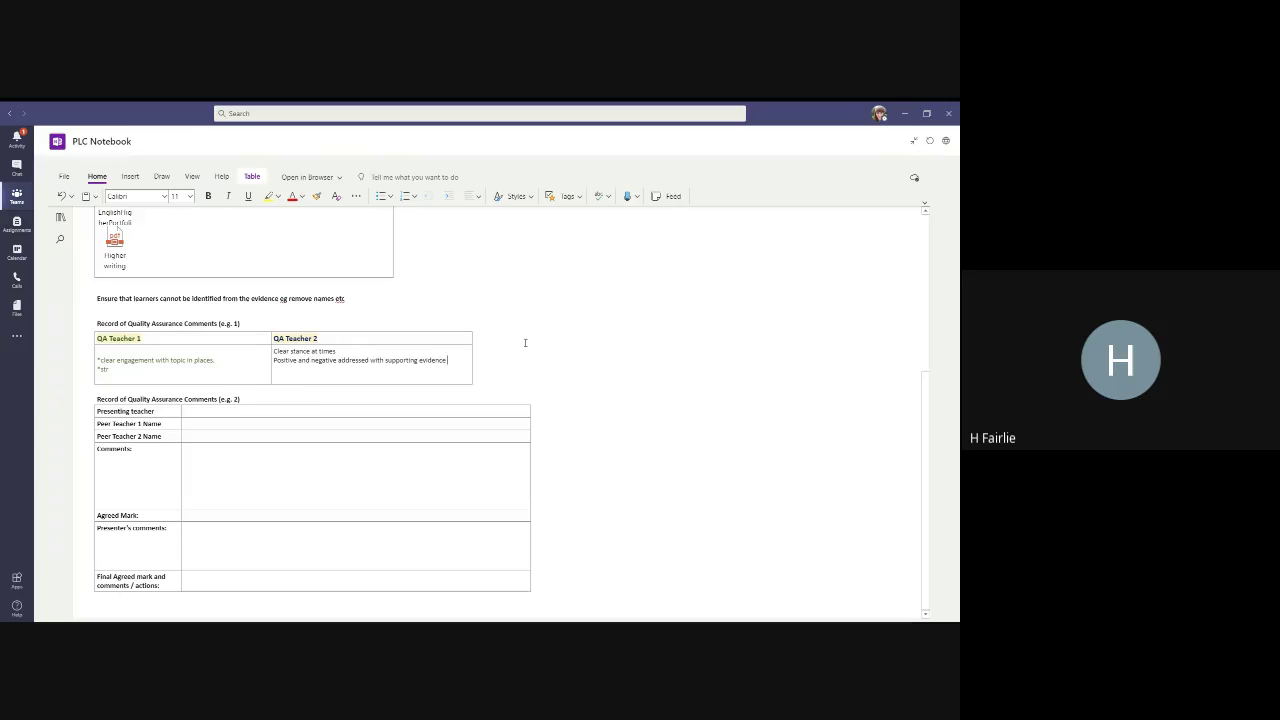
- Add the QA Teacher 2 comment "Linguistic features used adequately – could be clearer – candidate was obviously trying to be persuasive" on a new line
key(Return)
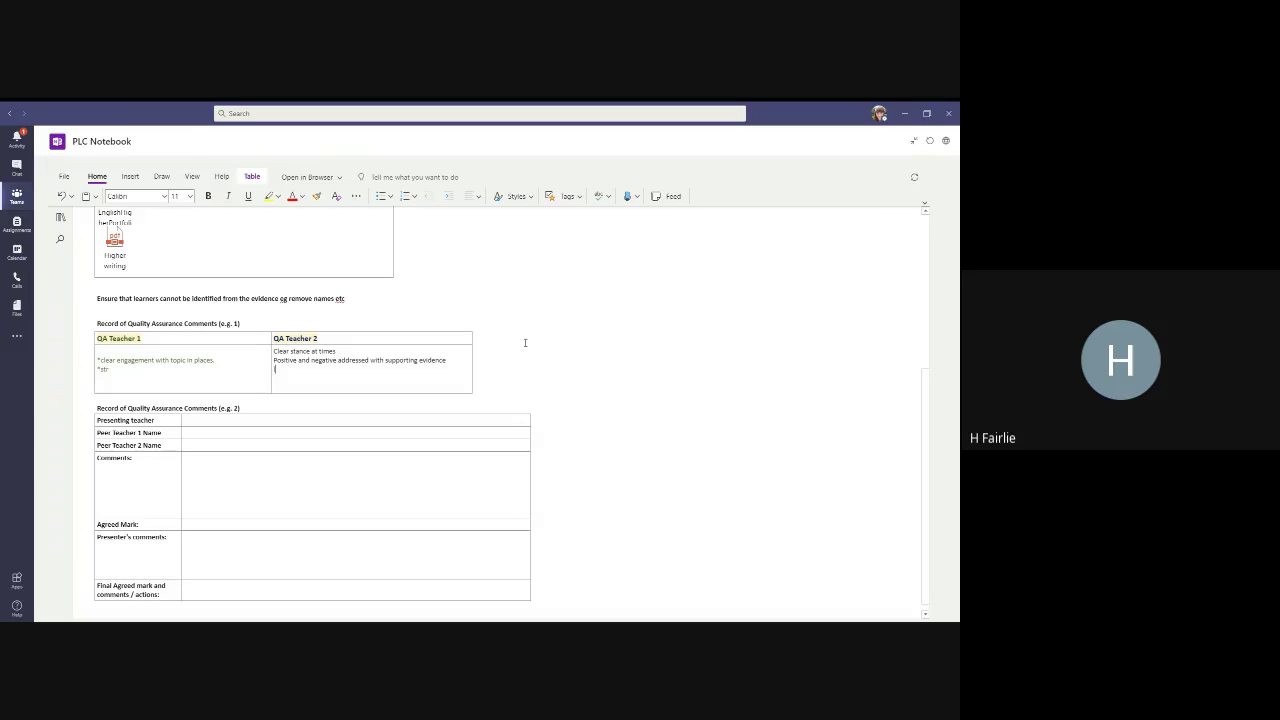
text(Linguistic features used adequately - could be clearer - candidate wa)
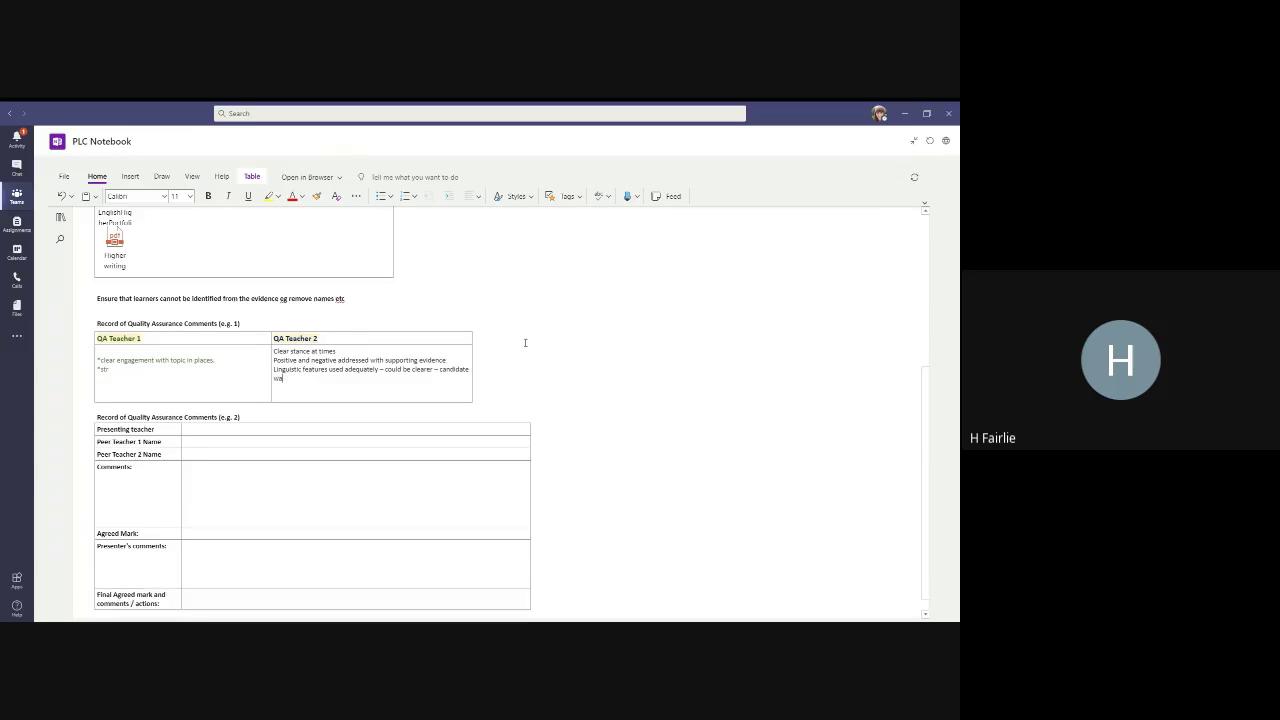
text(s obviously trying to be p)
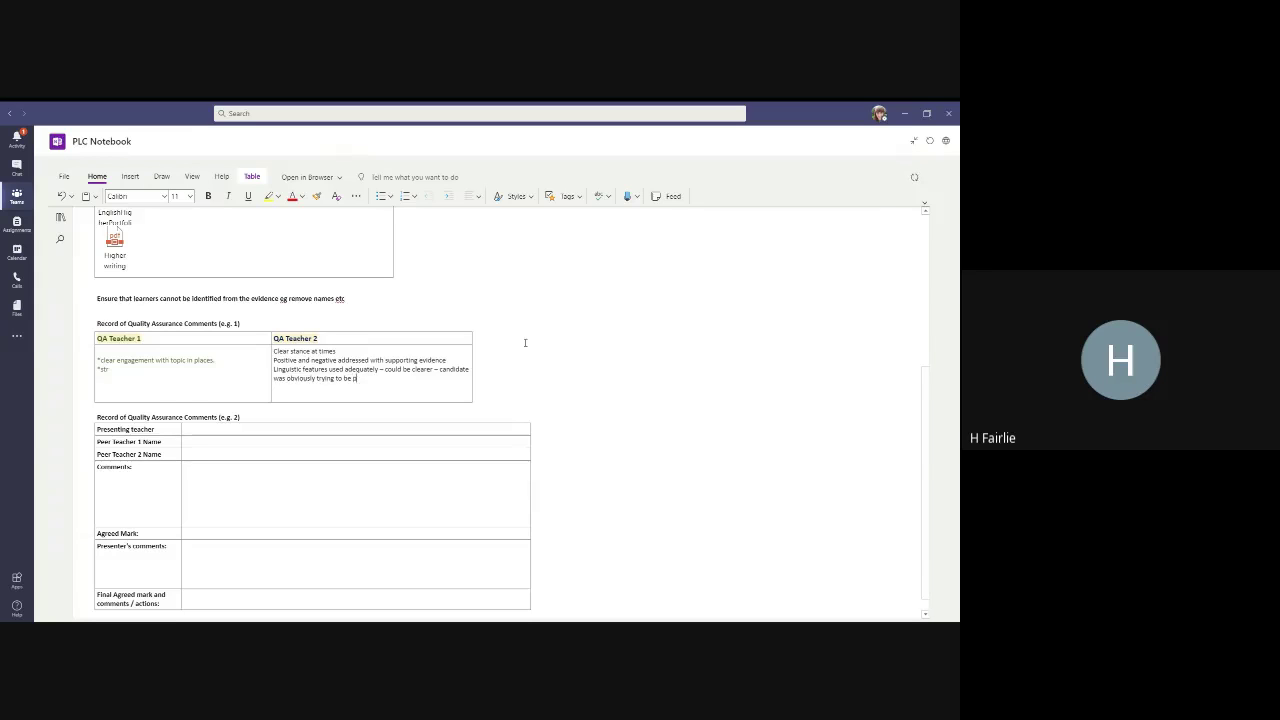
text(ersuasive)
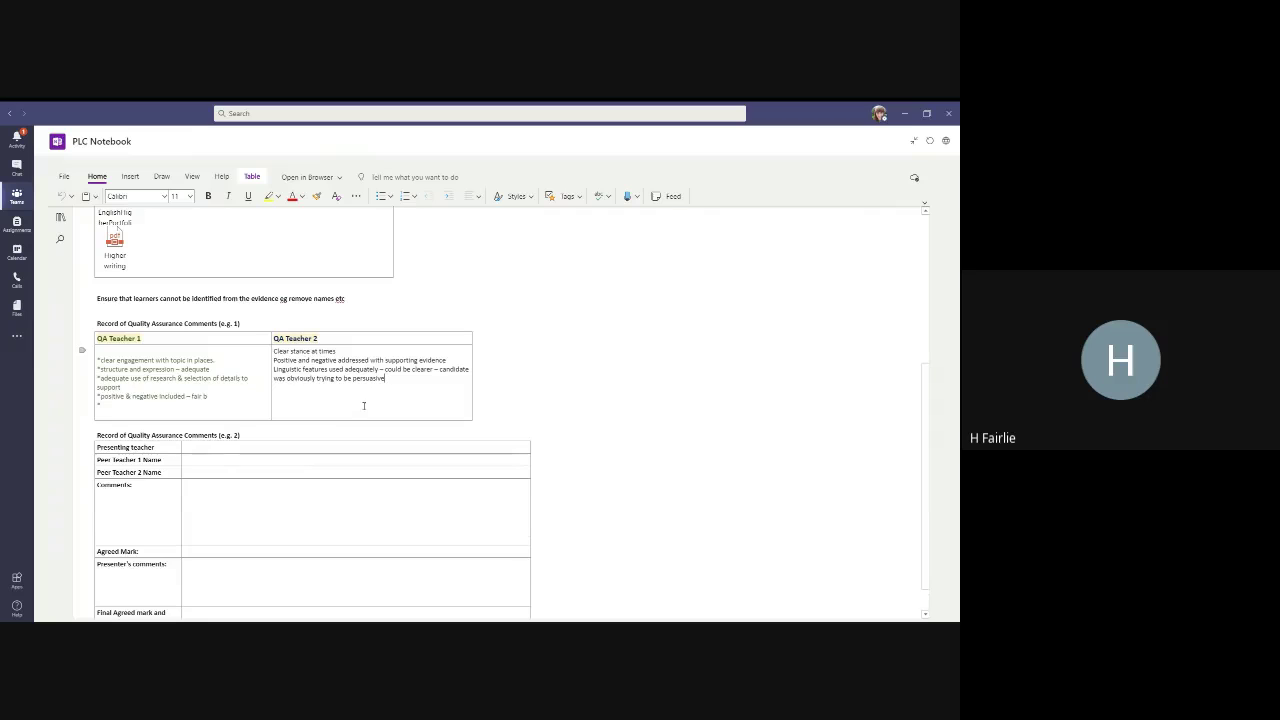
- Add "Some overlong sentences" as the last line of the QA Teacher 2 comments
key(Return)
text(Some over)
text(lang)
text( sentences)
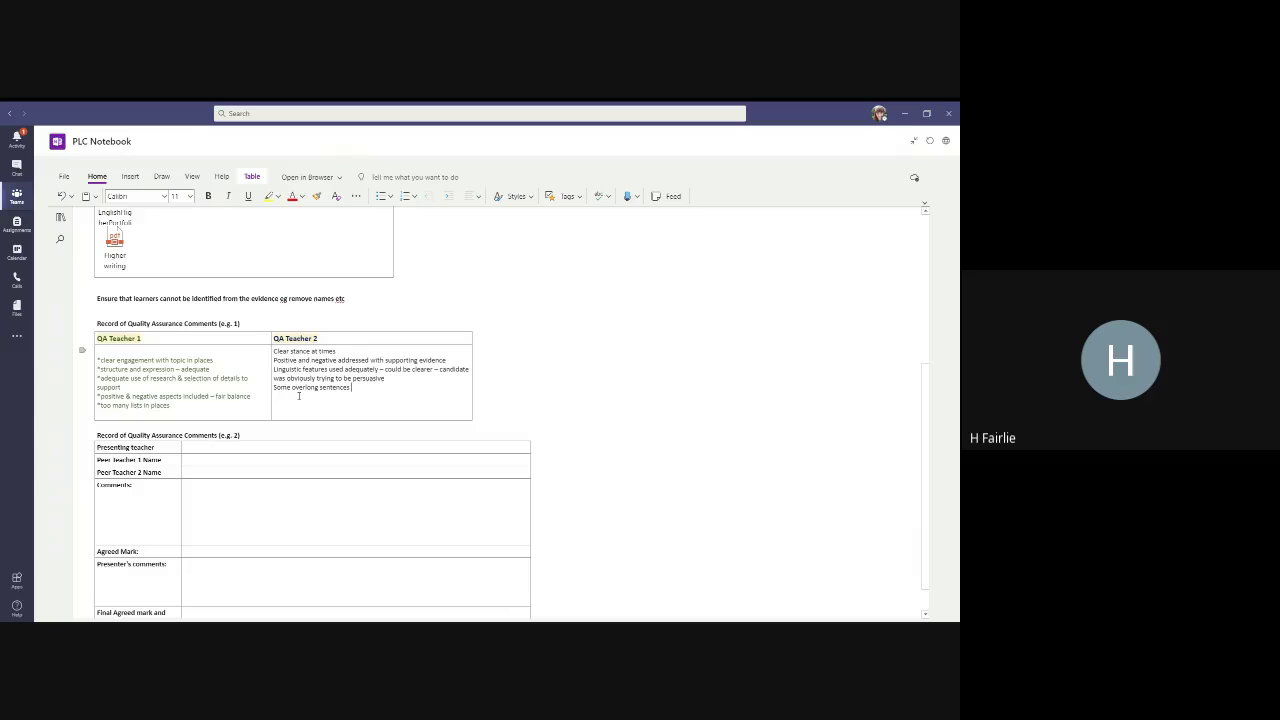
click(296, 395)
- Fill in the names of the presenting teacher and the peer teachers in the second Record of Quality Assurance Comments table
click(62, 219)
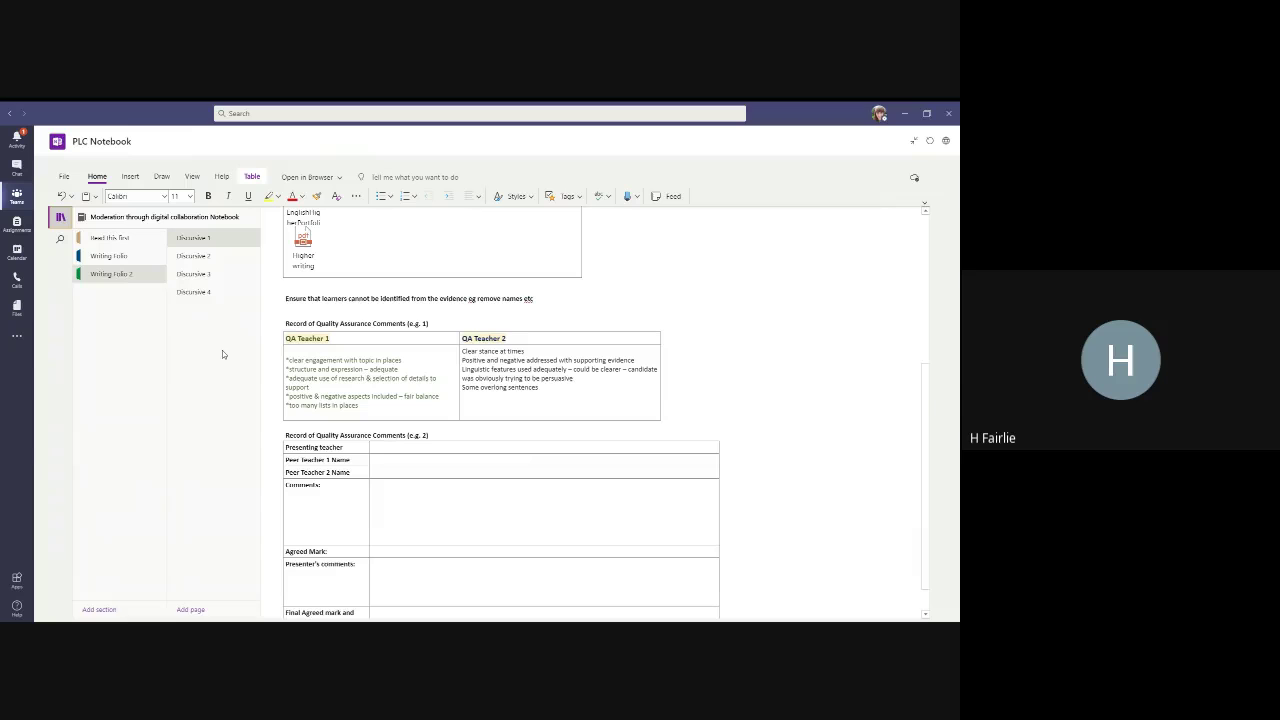
scroll(649, 304, up, 5)
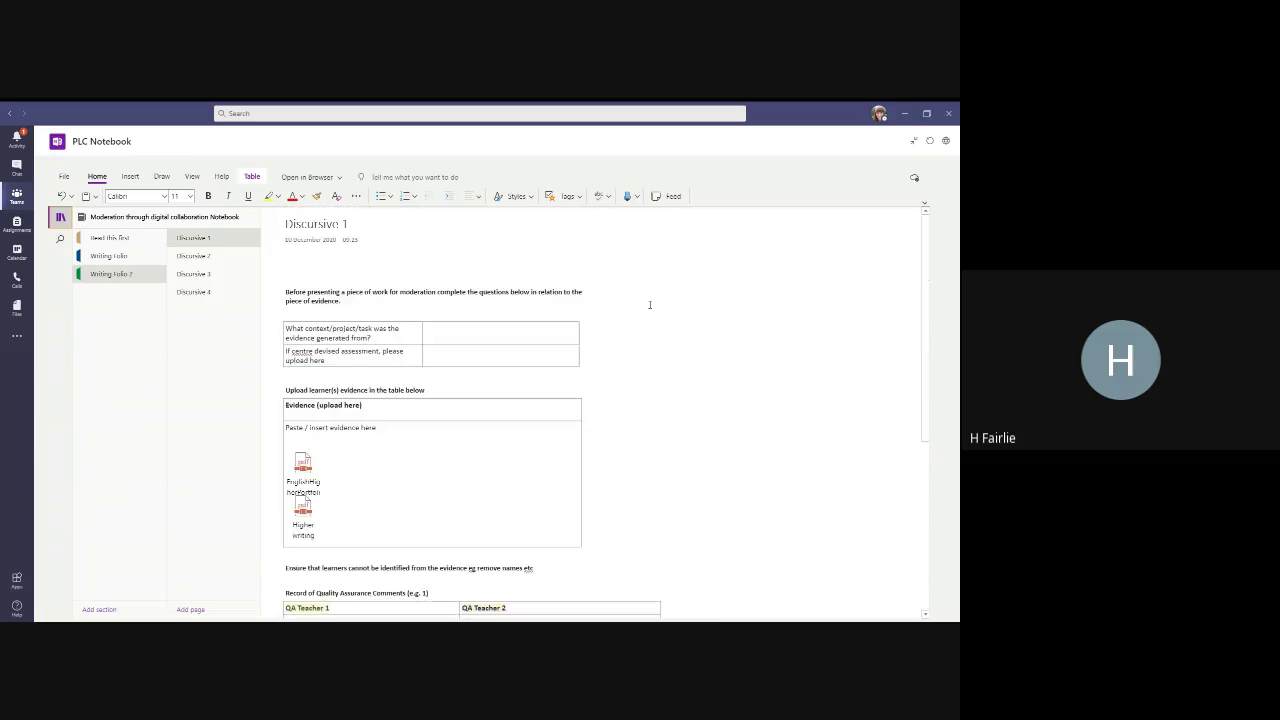
scroll(649, 304, down, 2)
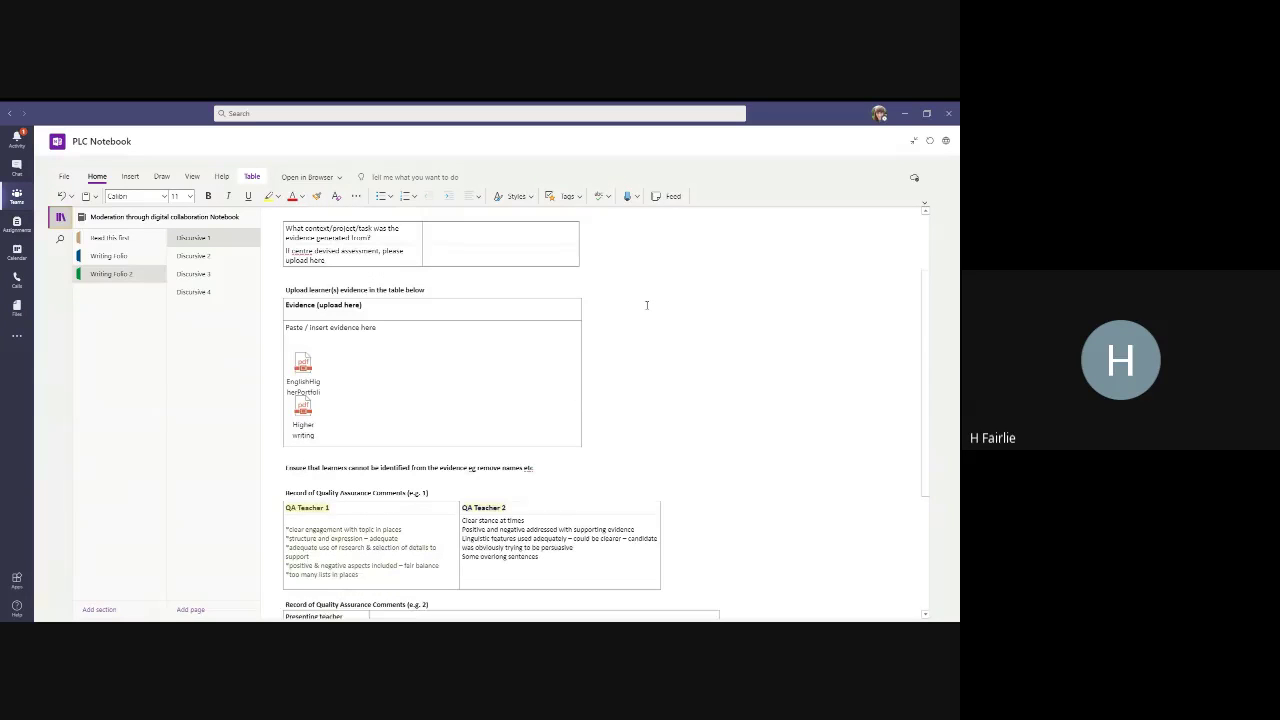
scroll(646, 305, down, 4)
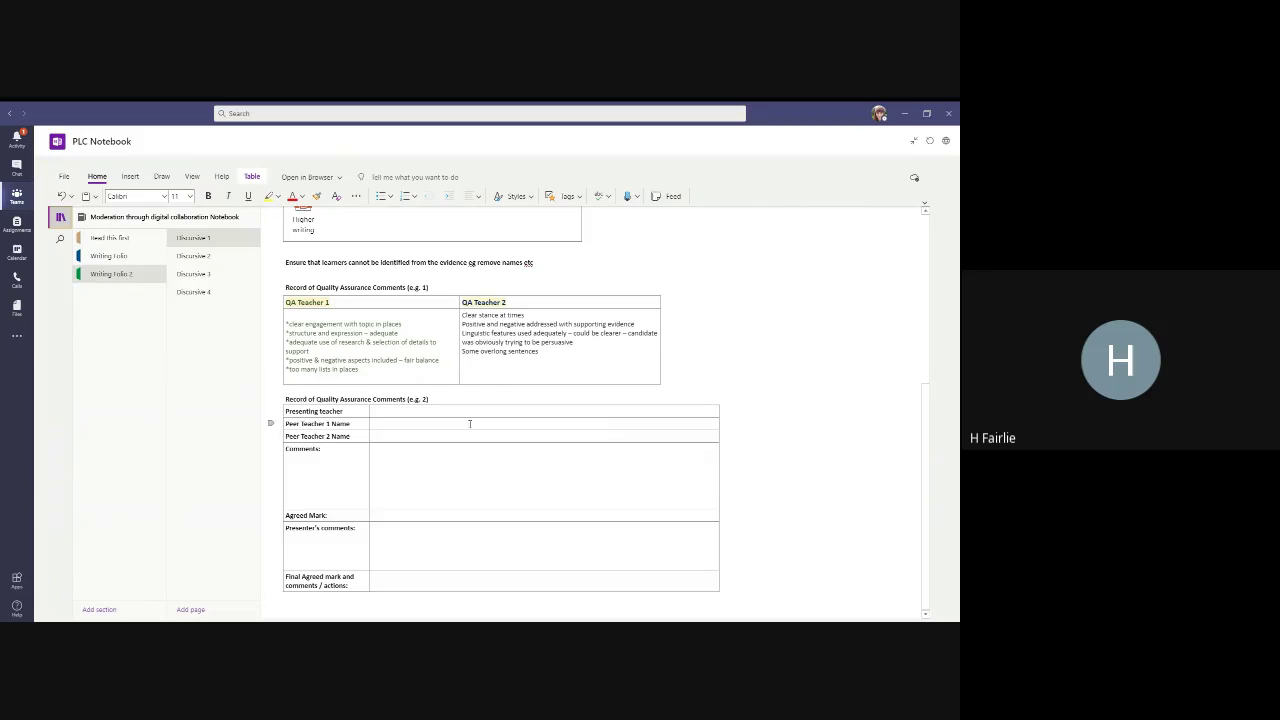
click(379, 411)
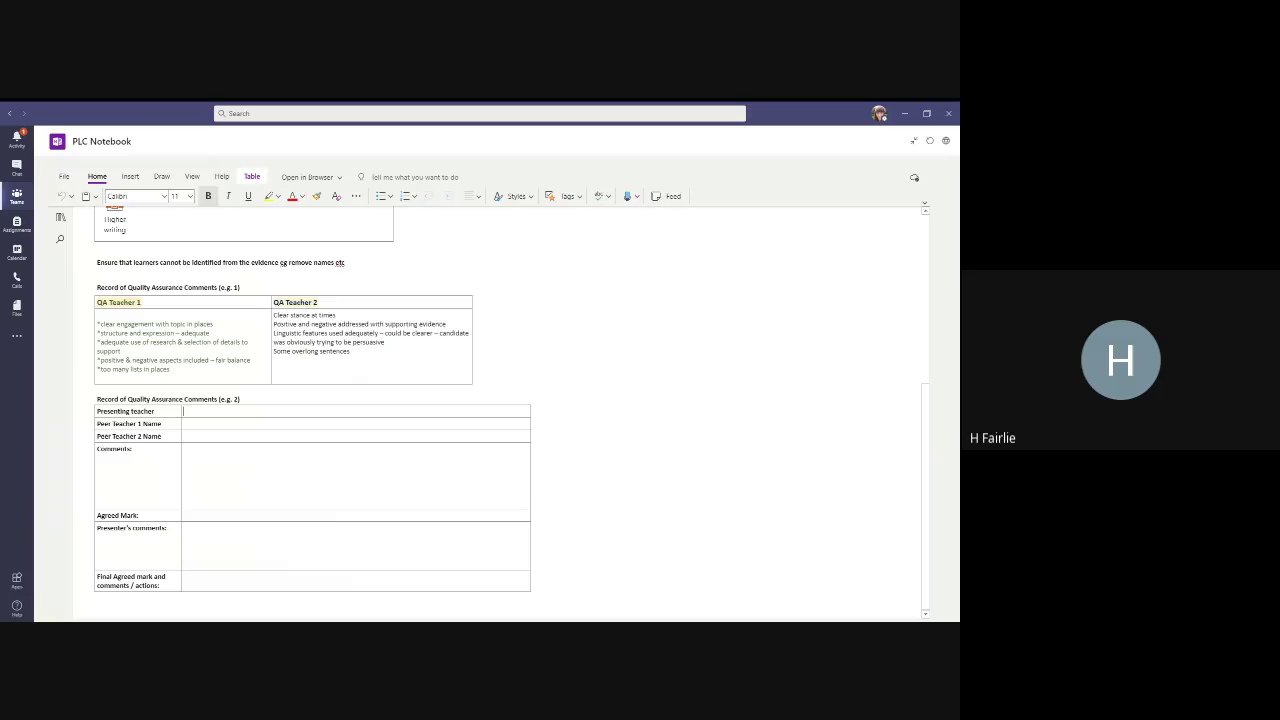
text(Mrs)
text(A)
text(dam)
click(212, 434)
text(H Fairlie)
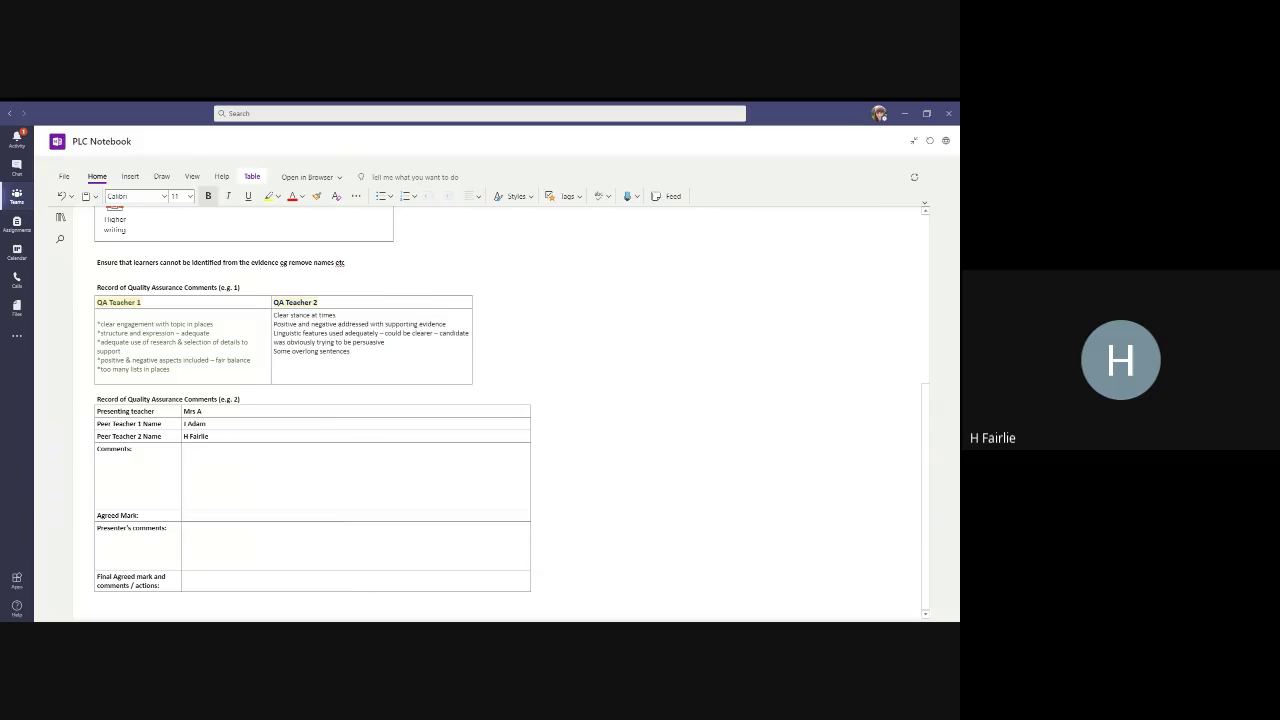